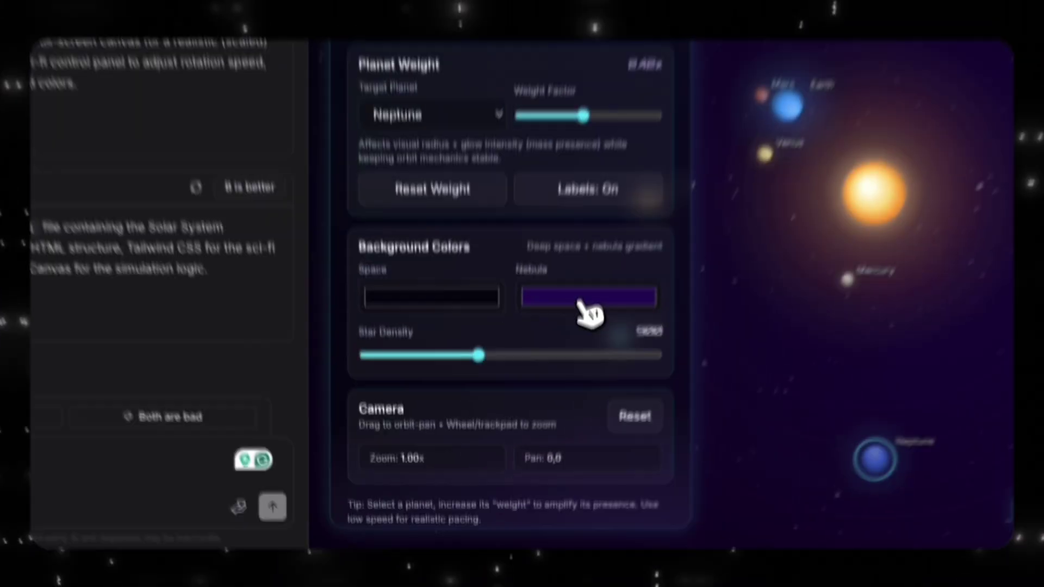
# Recolour the Solar System nebula from deep purple to a brighter purple, then pale grey.
pyautogui.click(505, 404)
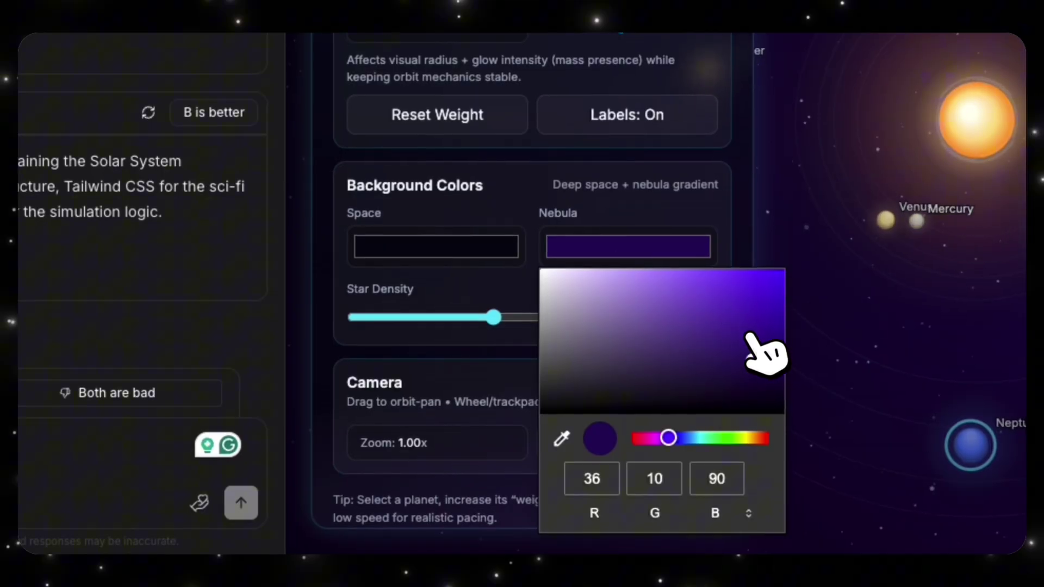
pyautogui.click(712, 301)
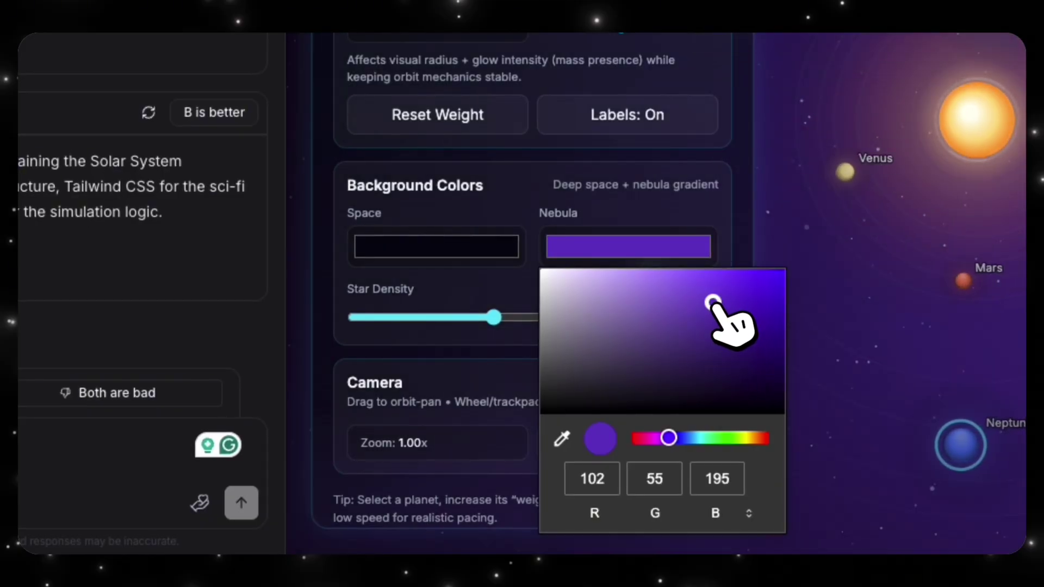
pyautogui.click(550, 291)
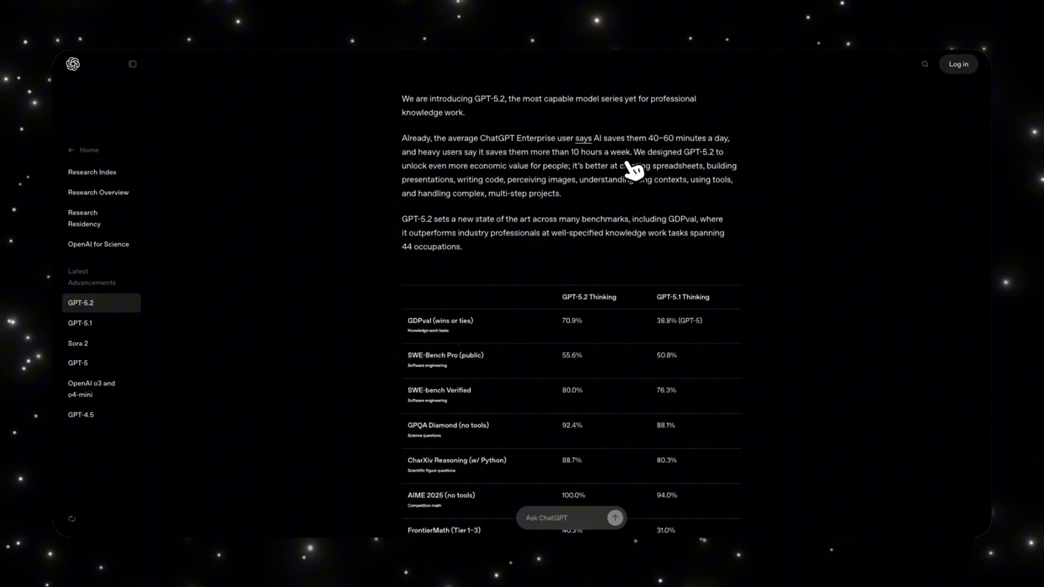
# Scroll the GPT-5.2 announcement down to the GPT-5.2 vs GPT-5.1 Thinking benchmark table.
pyautogui.scroll(-3, 693, 304)
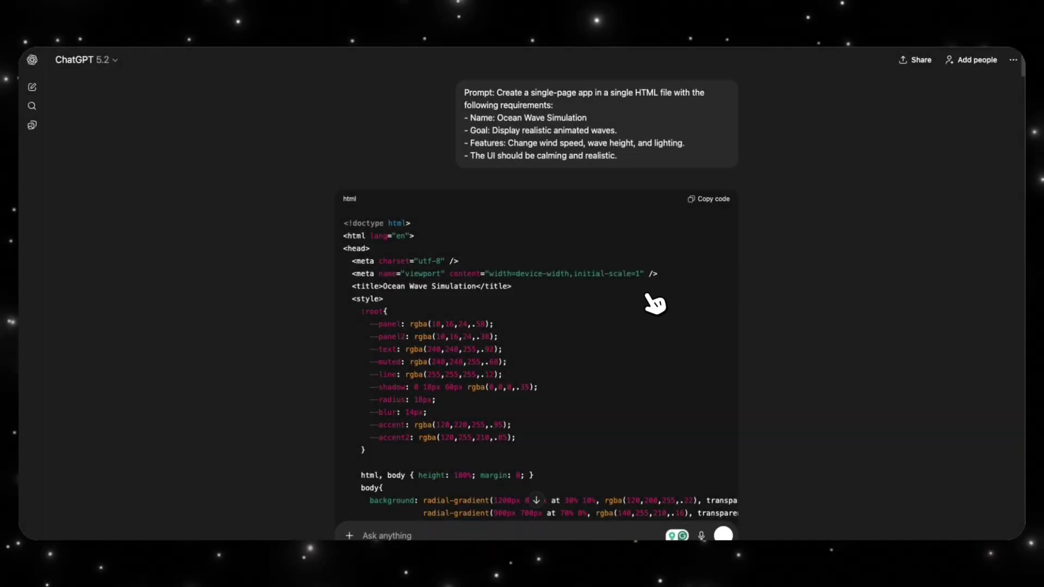
# Scroll through the Ocean Wave Simulation's HTML, CSS and JavaScript down to the render function.
pyautogui.scroll(-20, 655, 303)
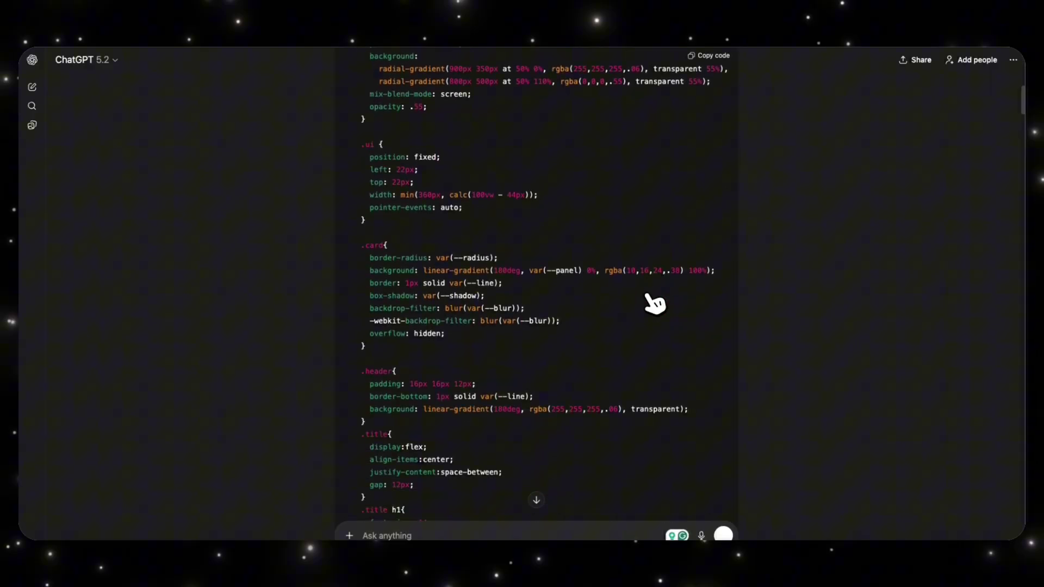
pyautogui.scroll(-20, 655, 303)
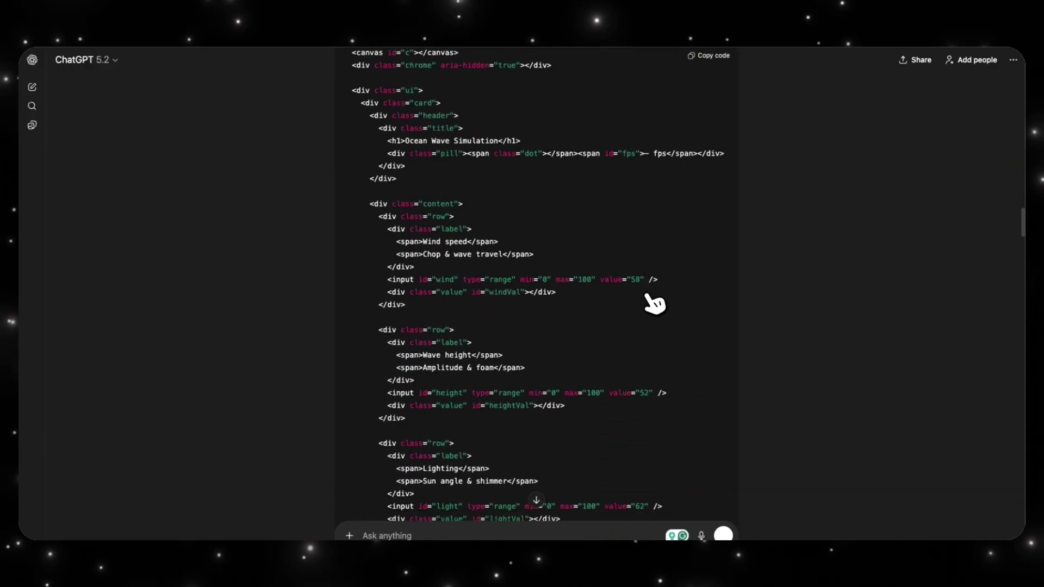
pyautogui.scroll(-20, 655, 304)
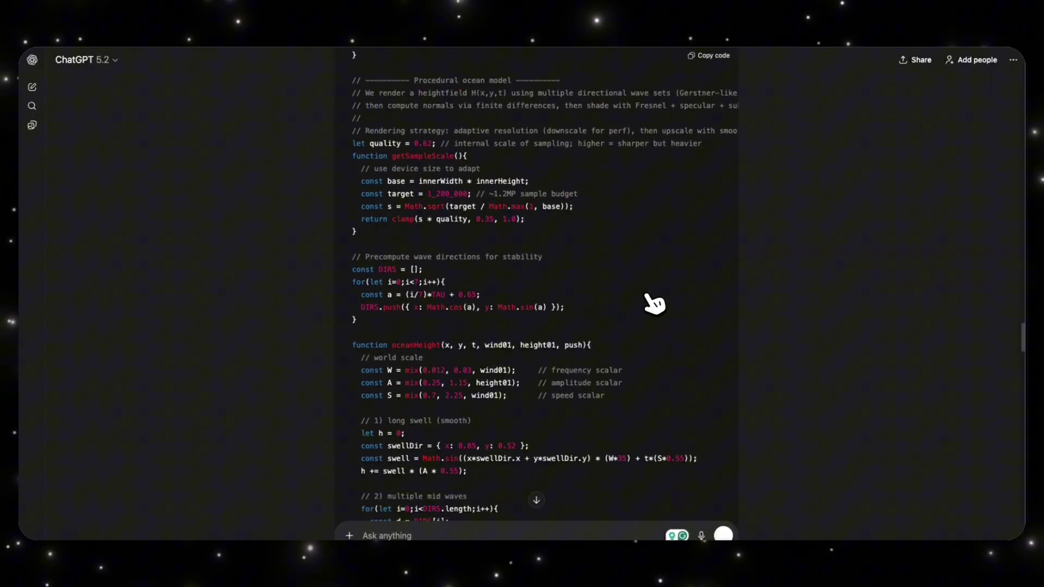
pyautogui.scroll(-20, 655, 303)
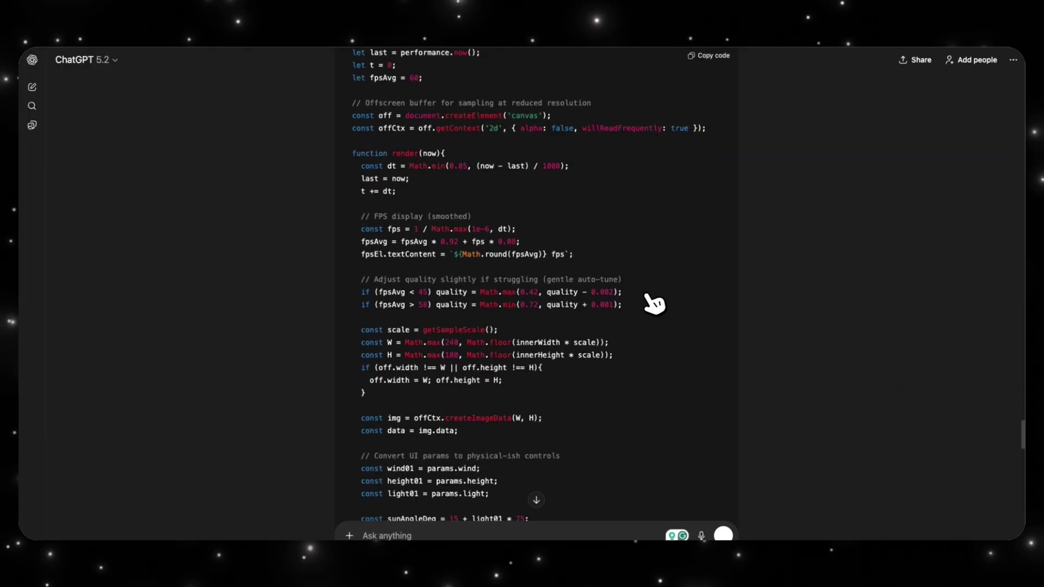
pyautogui.scroll(-5, 655, 303)
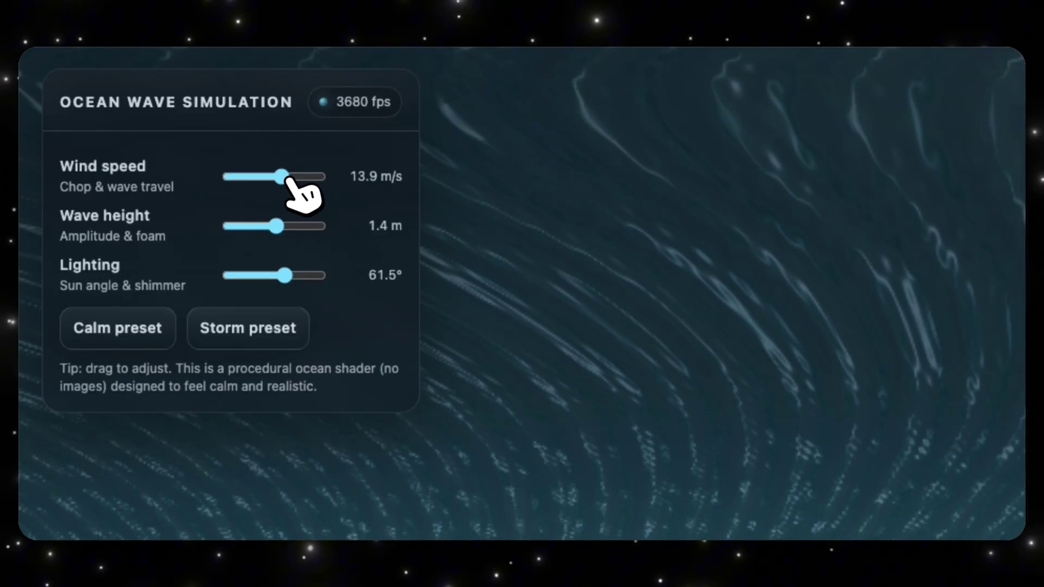
# Set wind to 0.0 m/s, waves to 2.6 m and sun angle near 47°, then apply Calm and Storm presets.
pyautogui.moveTo(286, 174); pyautogui.dragTo(217, 176)
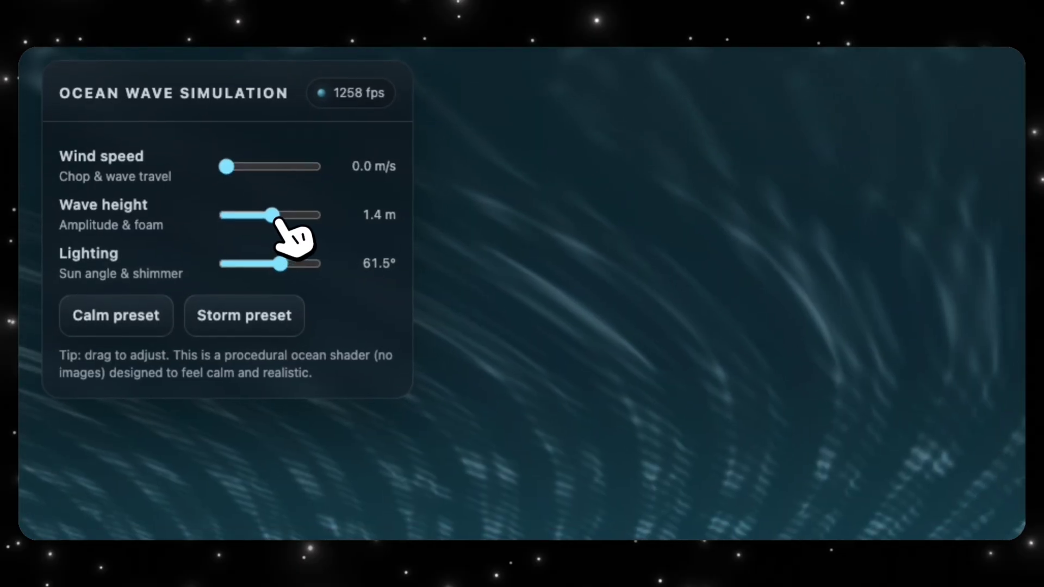
pyautogui.moveTo(277, 220); pyautogui.dragTo(368, 238)
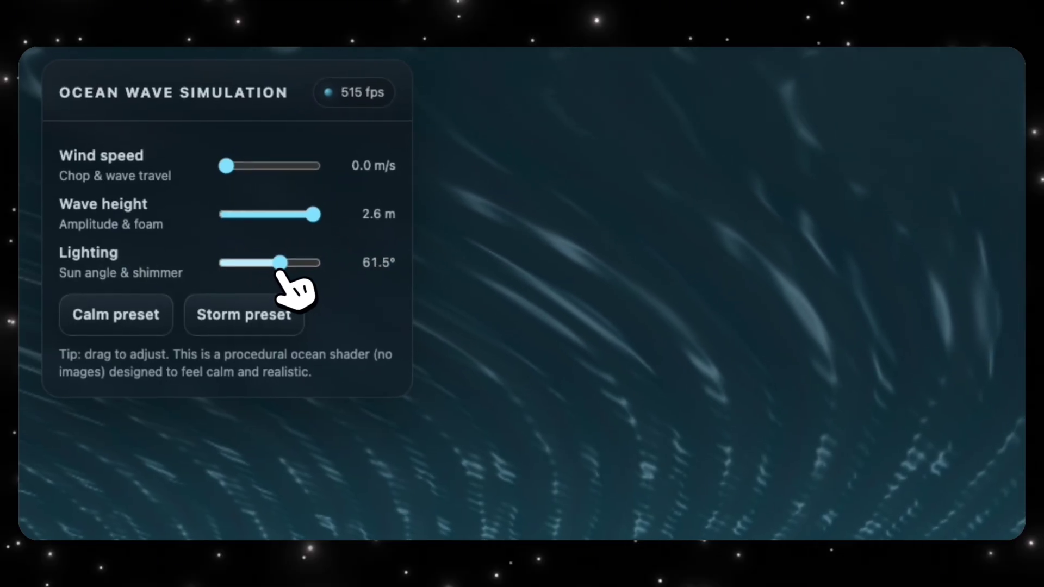
pyautogui.moveTo(278, 269); pyautogui.dragTo(228, 266)
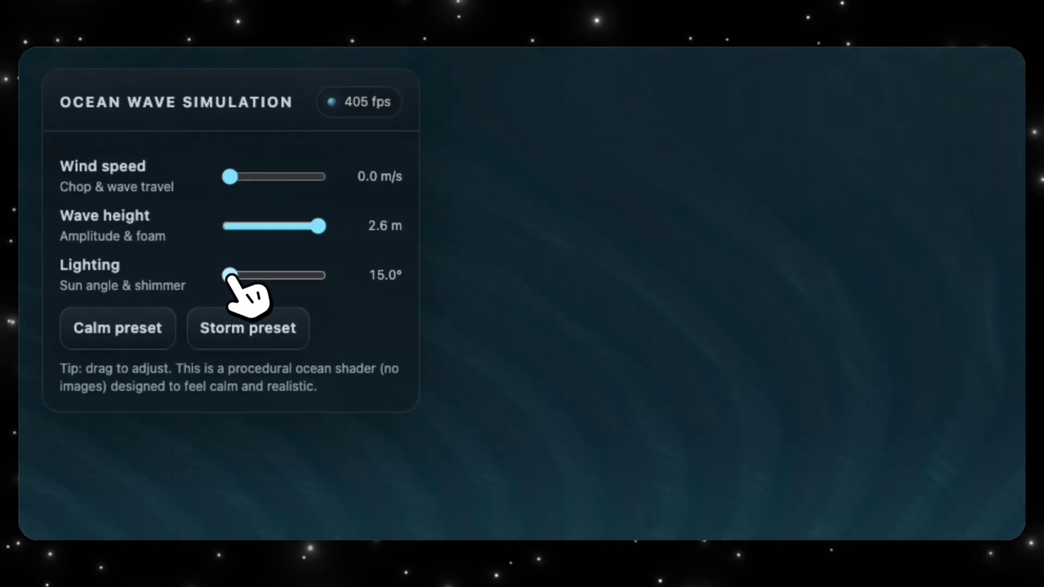
pyautogui.click(269, 275)
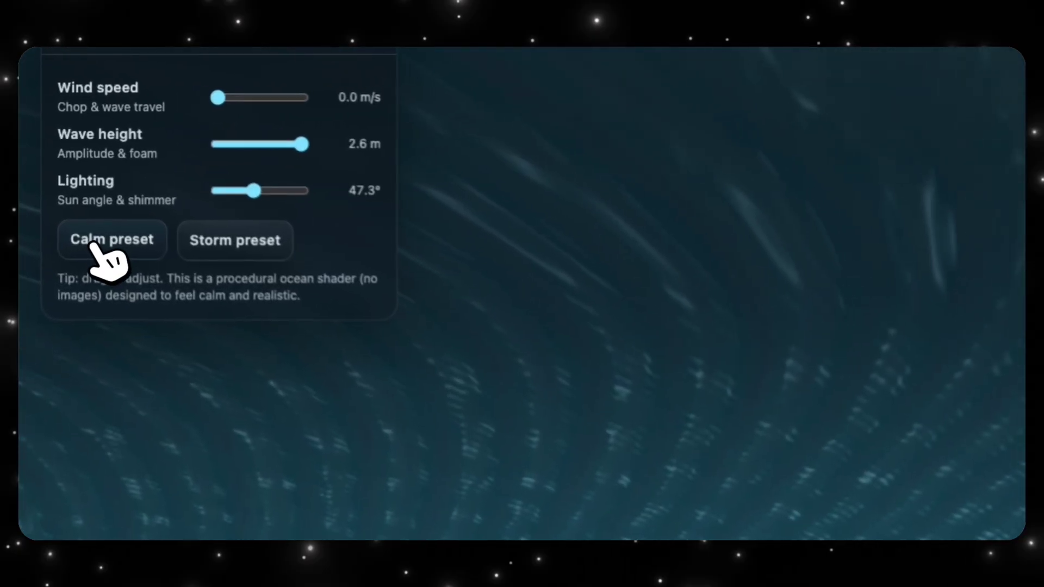
pyautogui.click(57, 189)
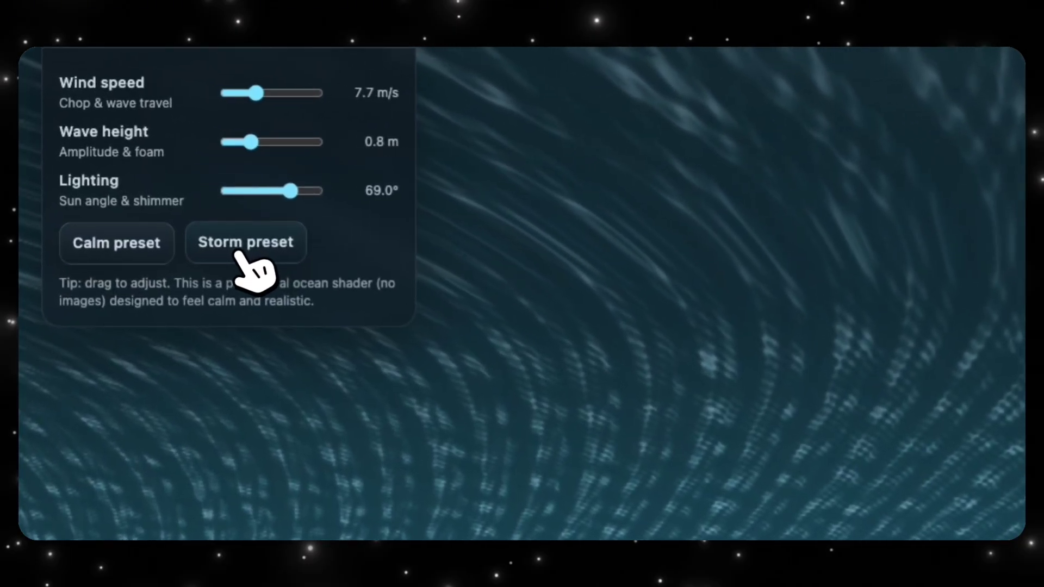
pyautogui.click(224, 242)
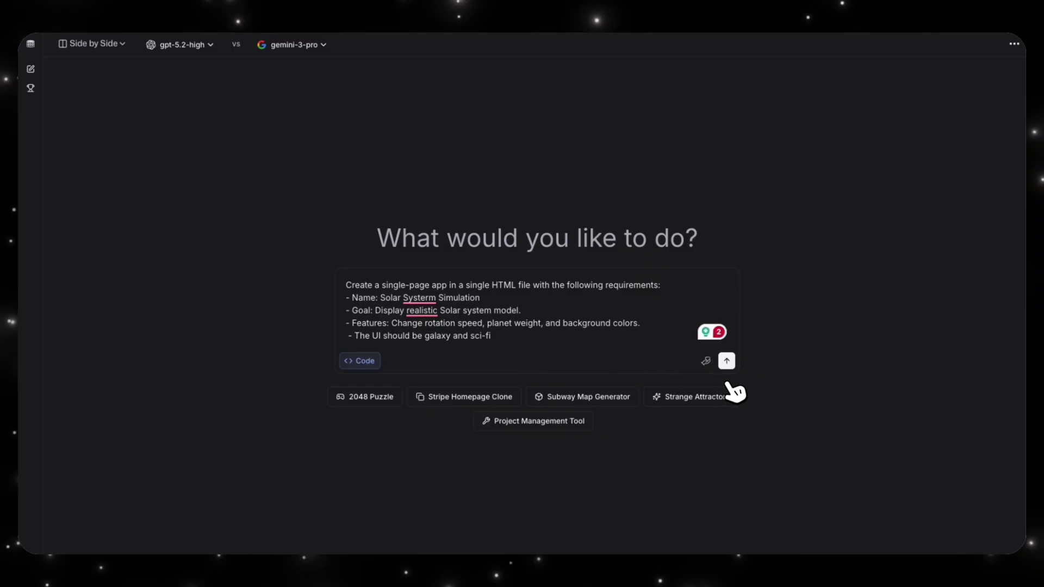
# Submit the Solar System prompt, glance at gemini-3-pro's app, then return to gpt-5.2-high's live preview.
pyautogui.click(726, 361)
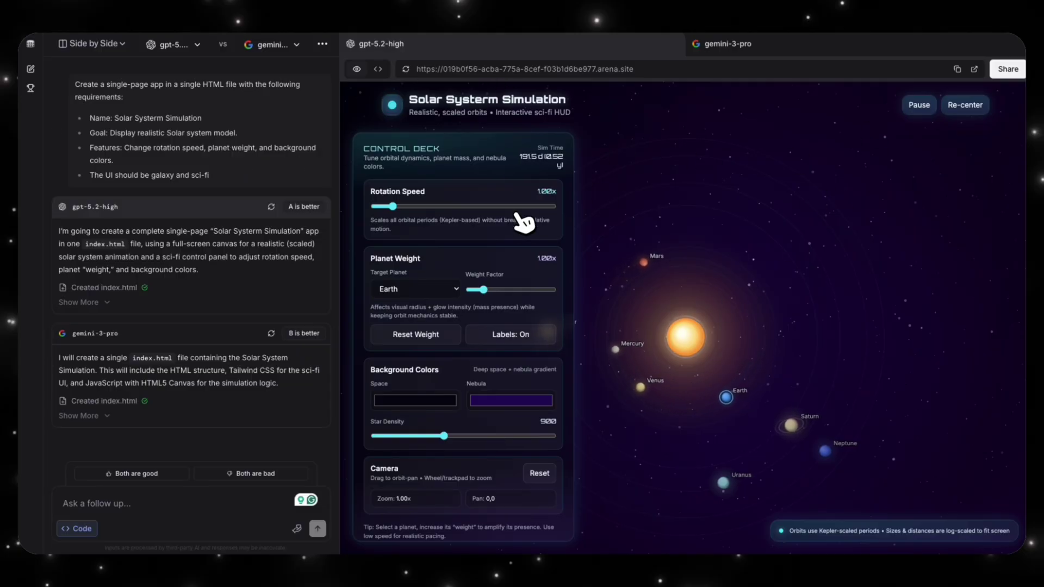
pyautogui.click(727, 43)
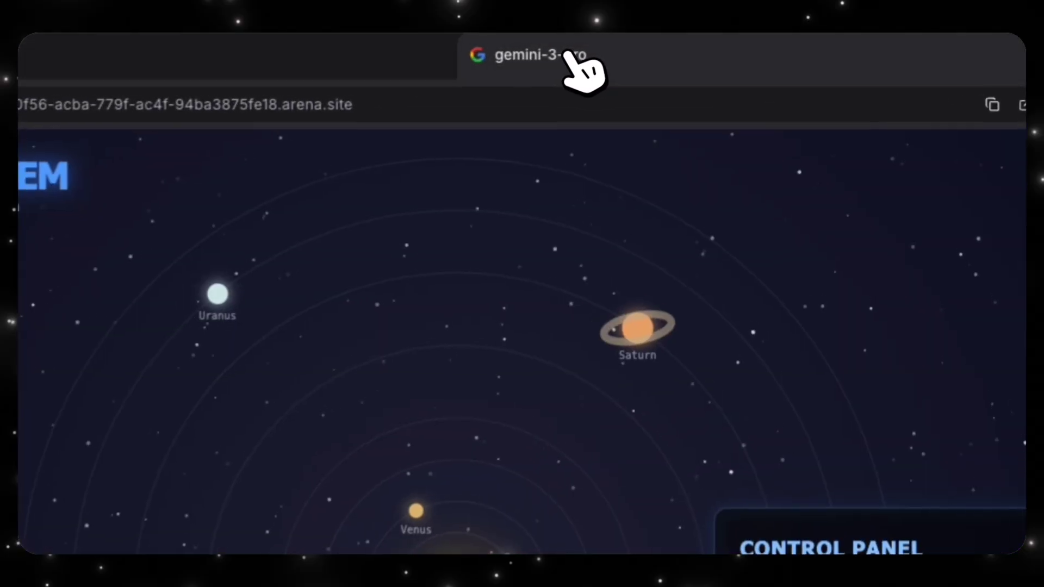
pyautogui.click(496, 70)
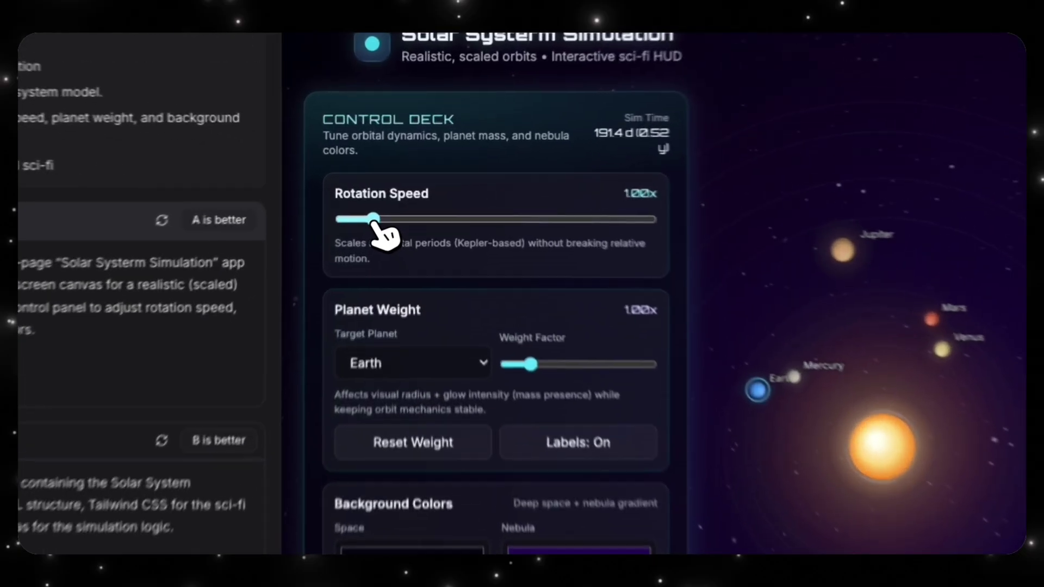
# Max out rotation speed, set Earth's weight to 5.00x, and raise Neptune's weight factor.
pyautogui.moveTo(392, 207); pyautogui.dragTo(559, 217)
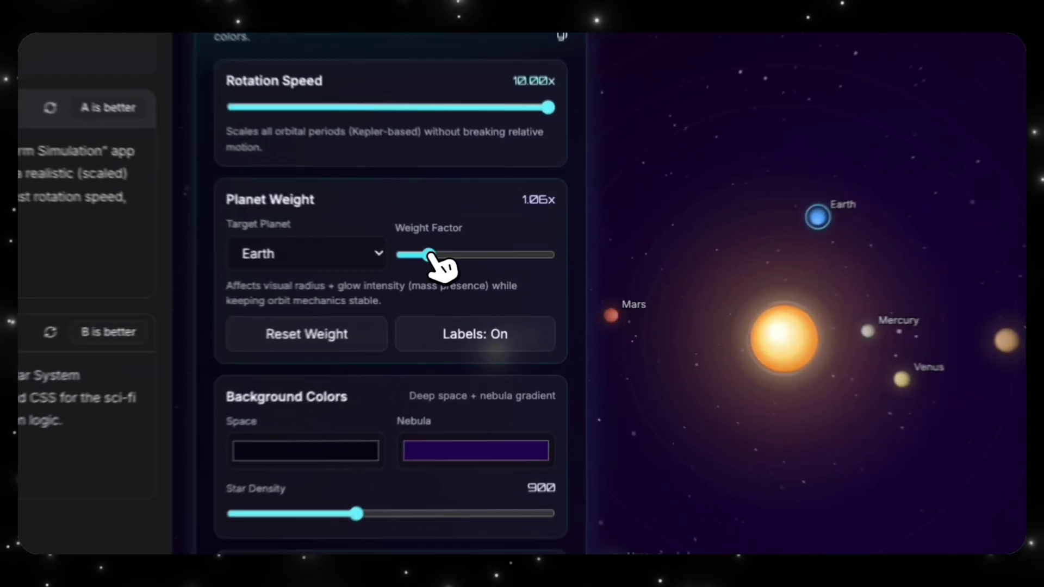
pyautogui.moveTo(486, 288)
pyautogui.mouseDown()
pyautogui.moveTo(577, 296)
pyautogui.moveTo(467, 293)
pyautogui.mouseUp()
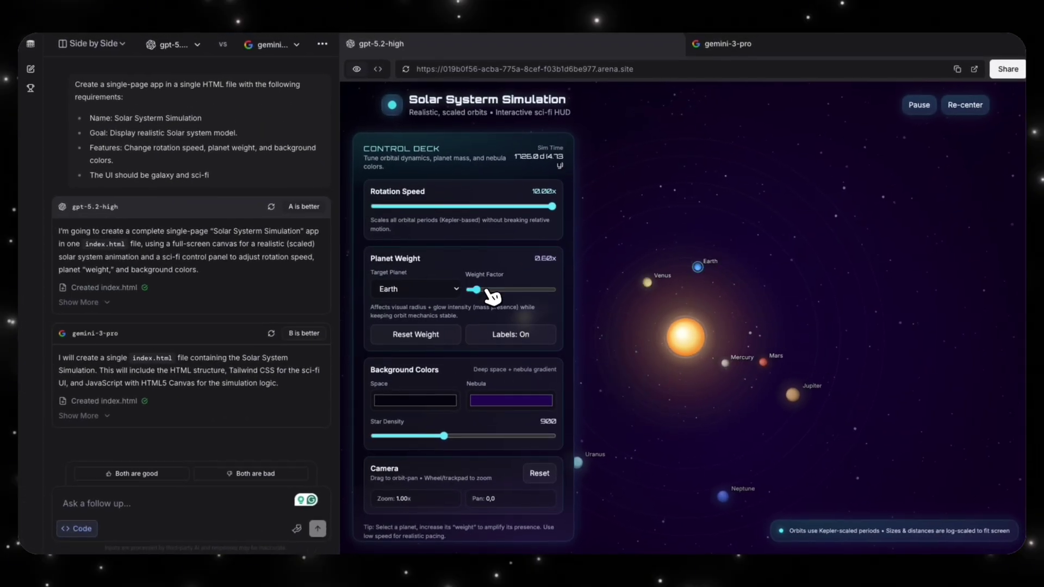
pyautogui.moveTo(488, 290); pyautogui.dragTo(619, 304)
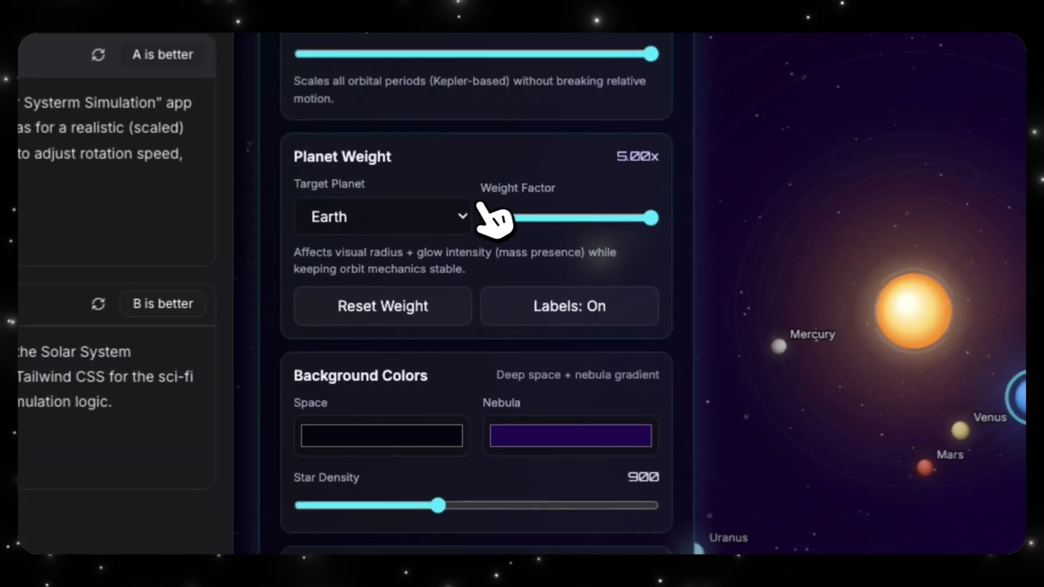
pyautogui.click(456, 290)
pyautogui.click(352, 329)
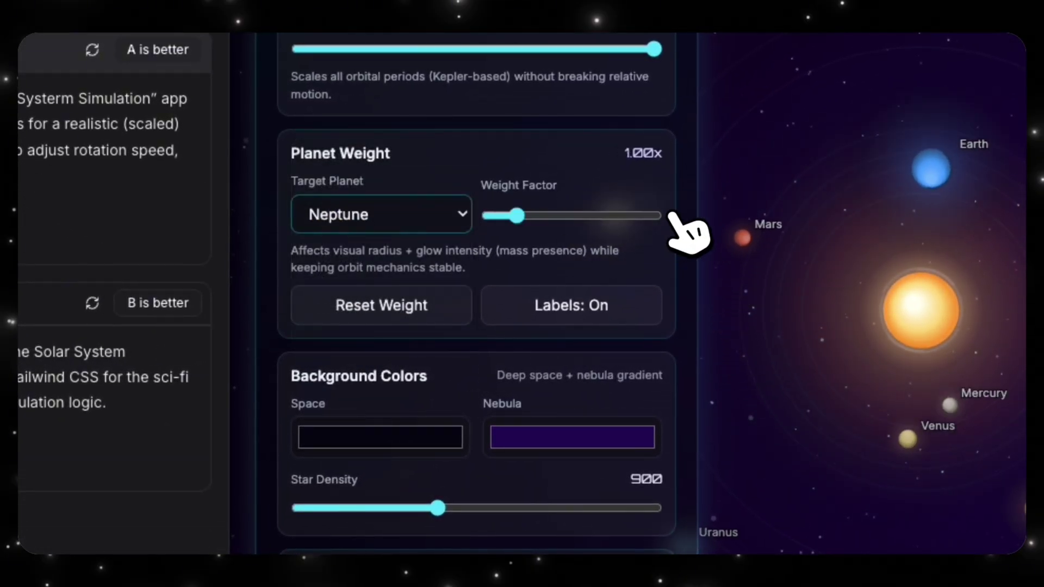
pyautogui.moveTo(502, 217); pyautogui.dragTo(565, 216)
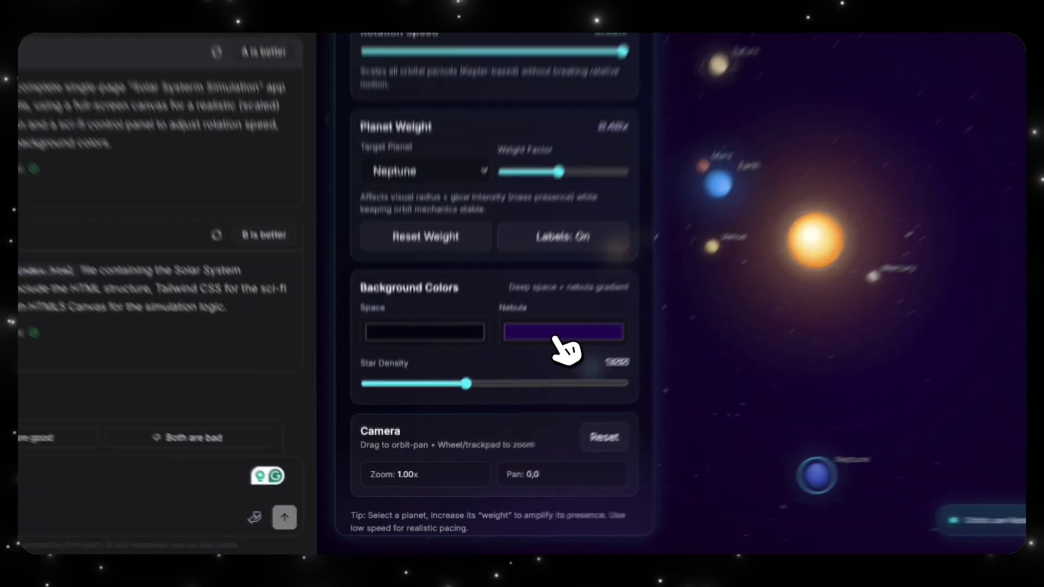
# Set the nebula colour to a muted deep purple.
pyautogui.click(472, 403)
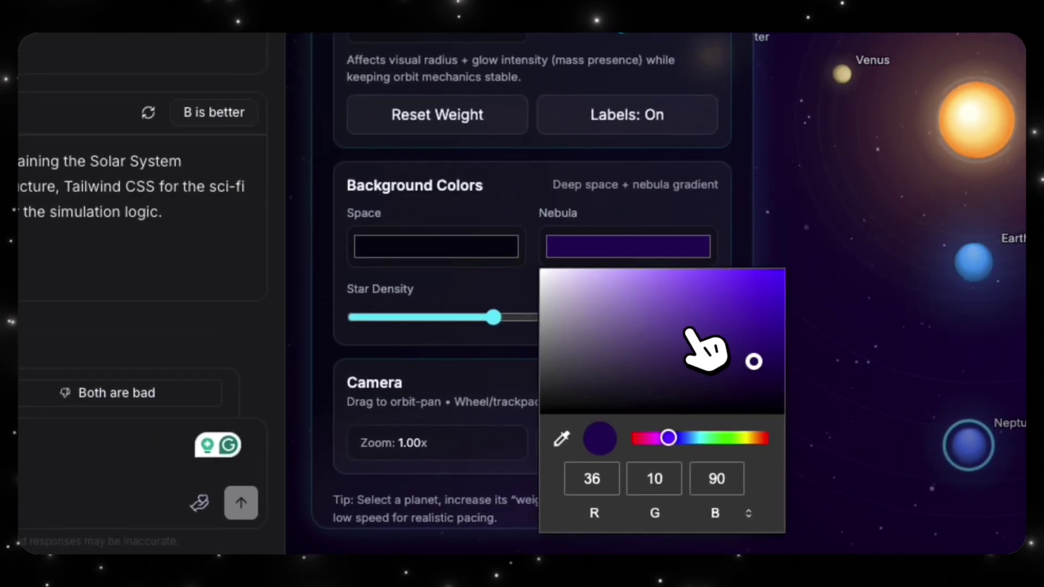
pyautogui.click(712, 302)
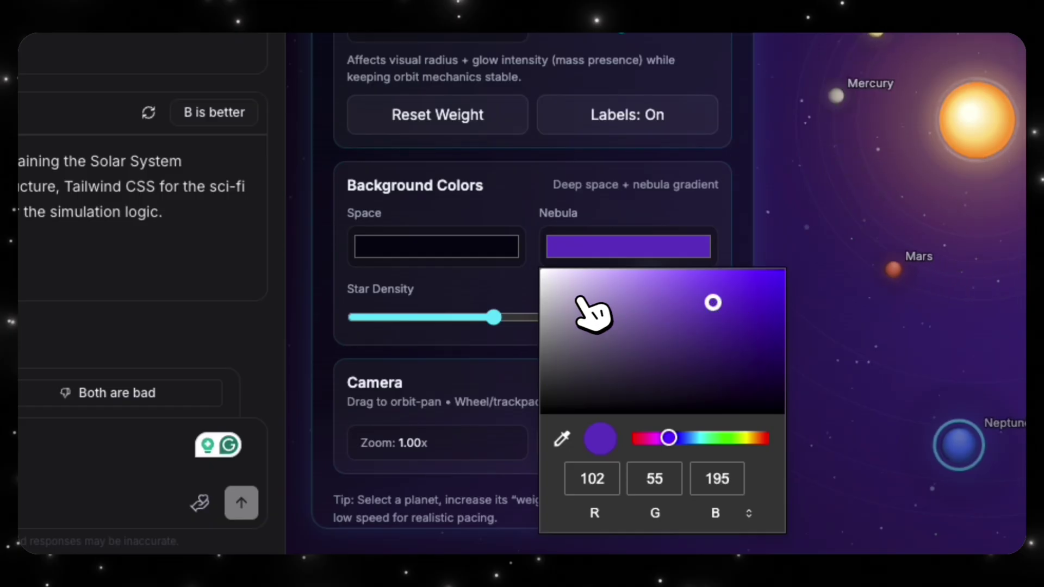
pyautogui.click(549, 294)
pyautogui.click(701, 326)
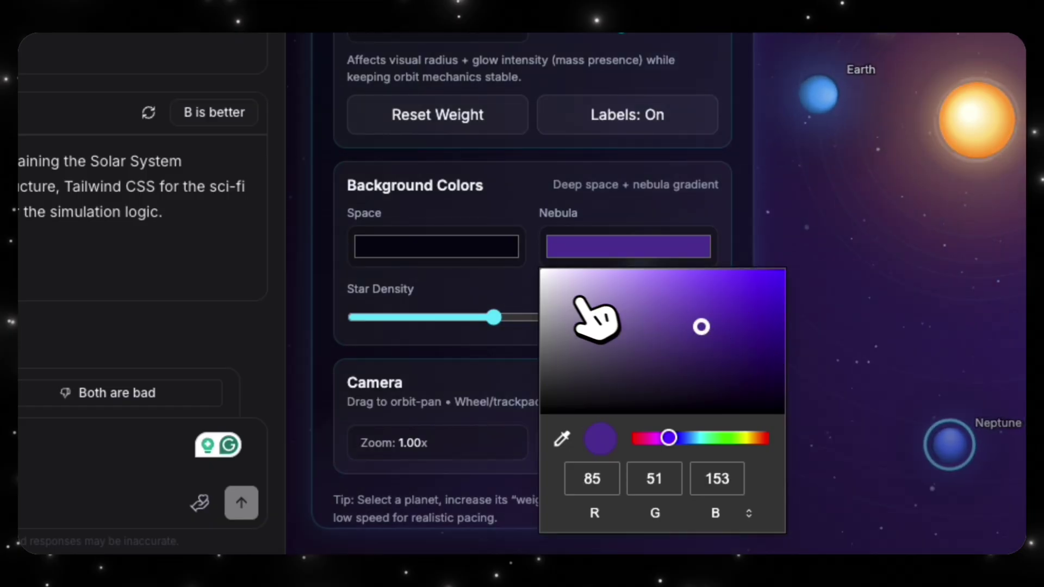
# Make the space background dark navy and push star density to its 2000 maximum.
pyautogui.click(431, 251)
pyautogui.click(382, 279)
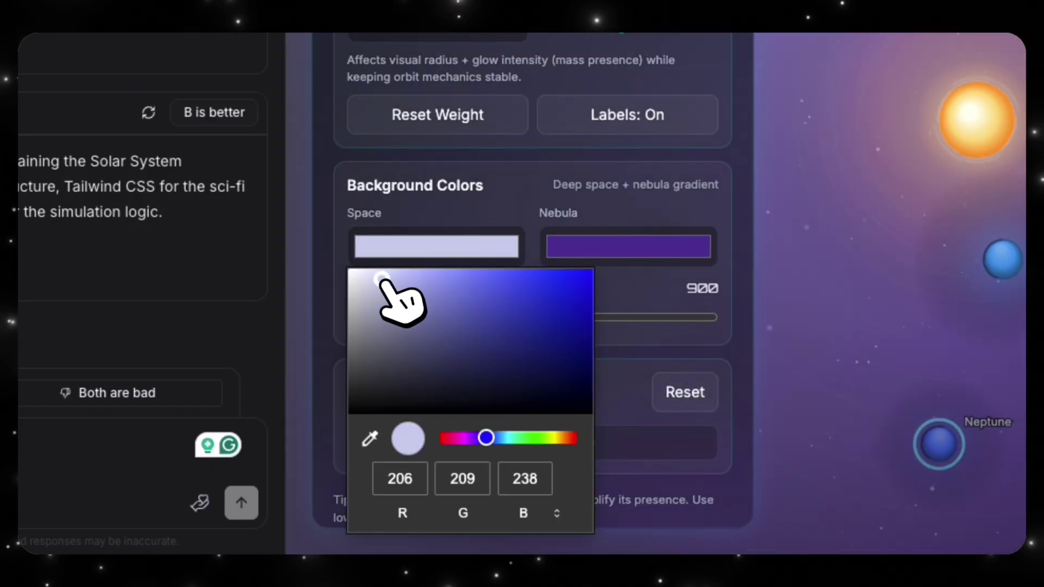
pyautogui.click(544, 315)
pyautogui.click(504, 347)
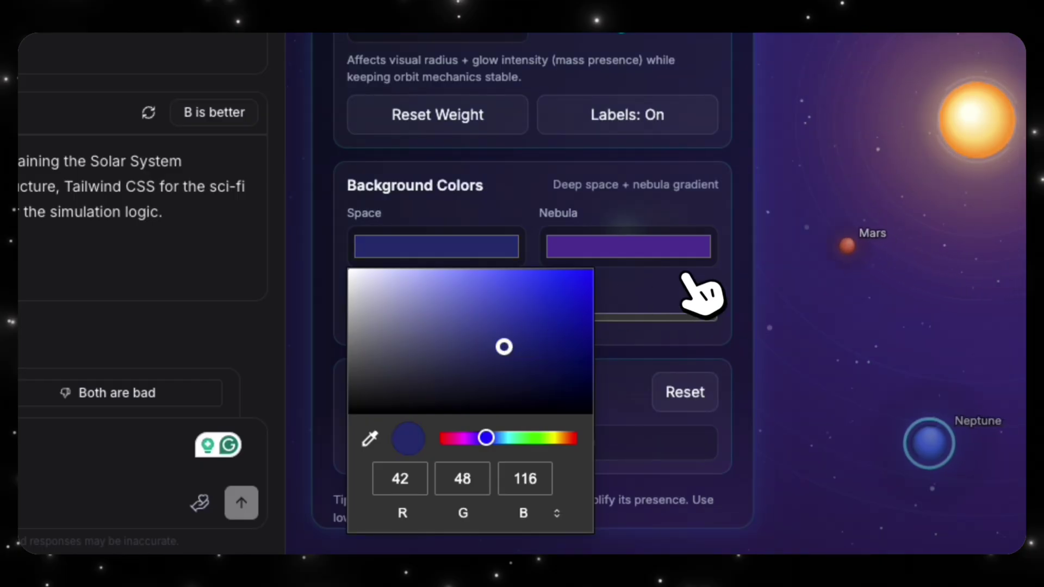
pyautogui.click(661, 211)
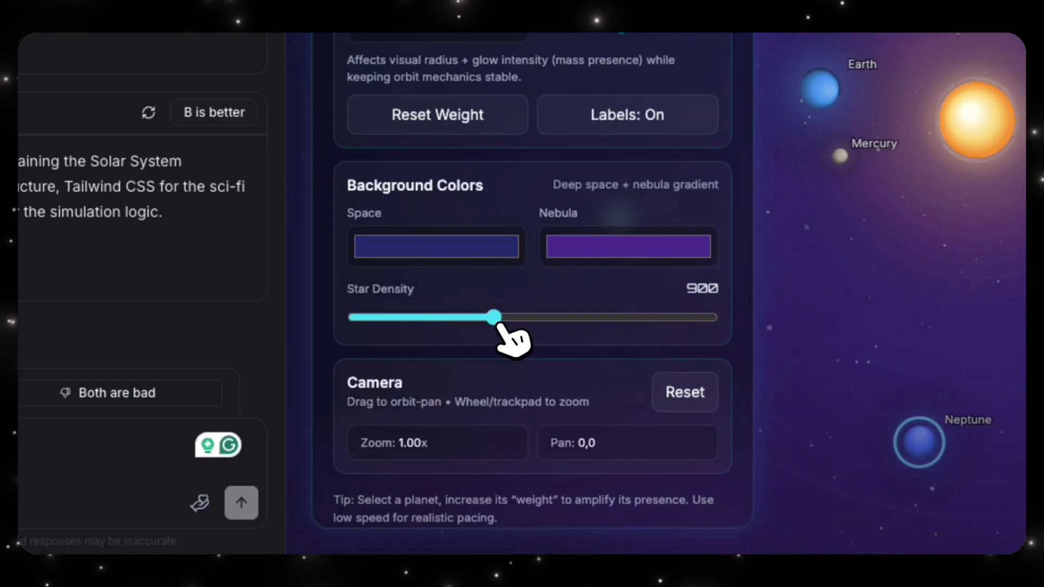
pyautogui.moveTo(498, 324); pyautogui.dragTo(455, 315)
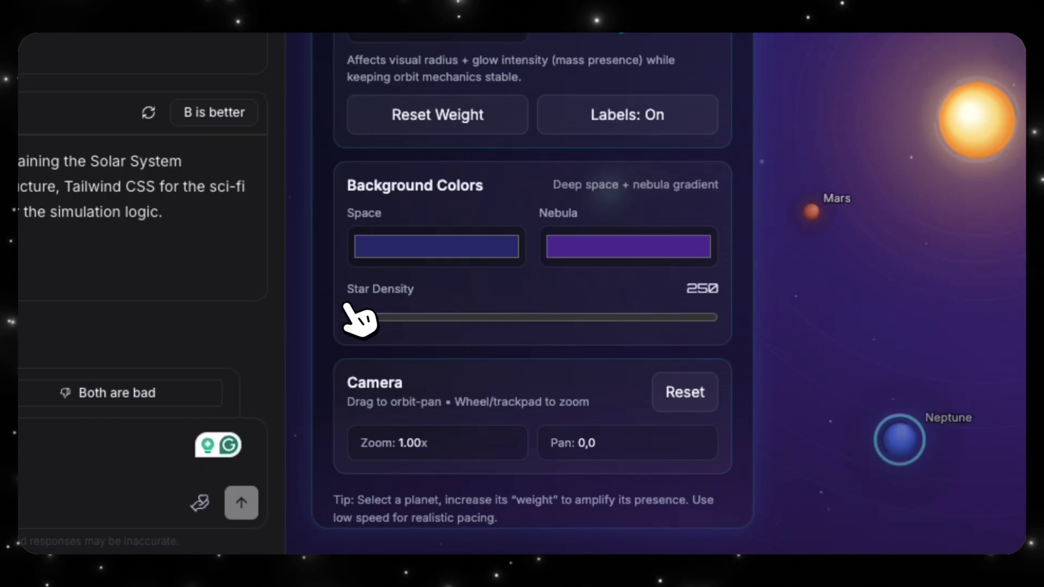
pyautogui.moveTo(365, 317); pyautogui.dragTo(748, 349)
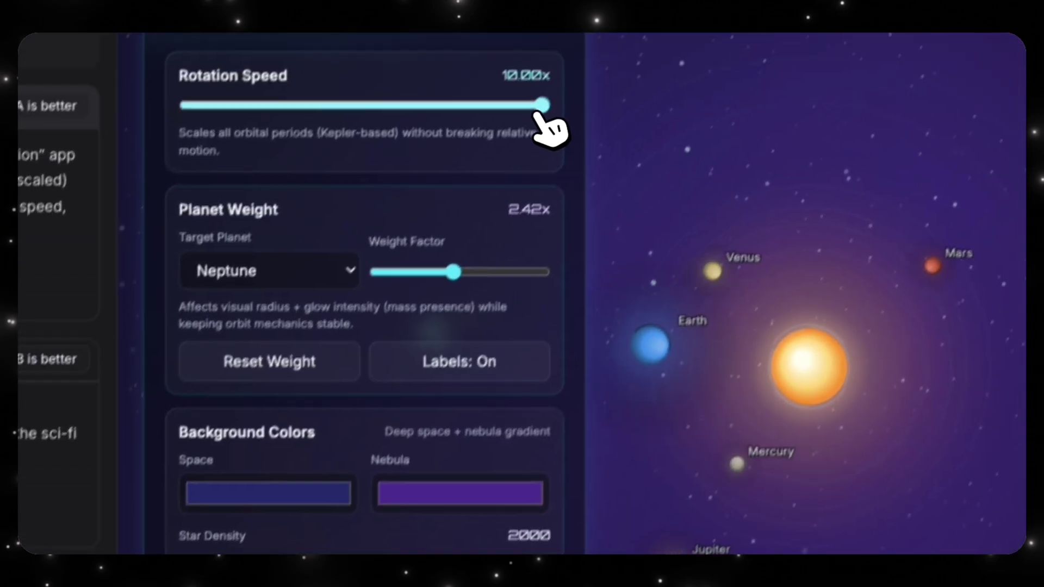
# Drag the Rotation Speed slider down to about 3.94x.
pyautogui.moveTo(541, 107); pyautogui.dragTo(291, 131)
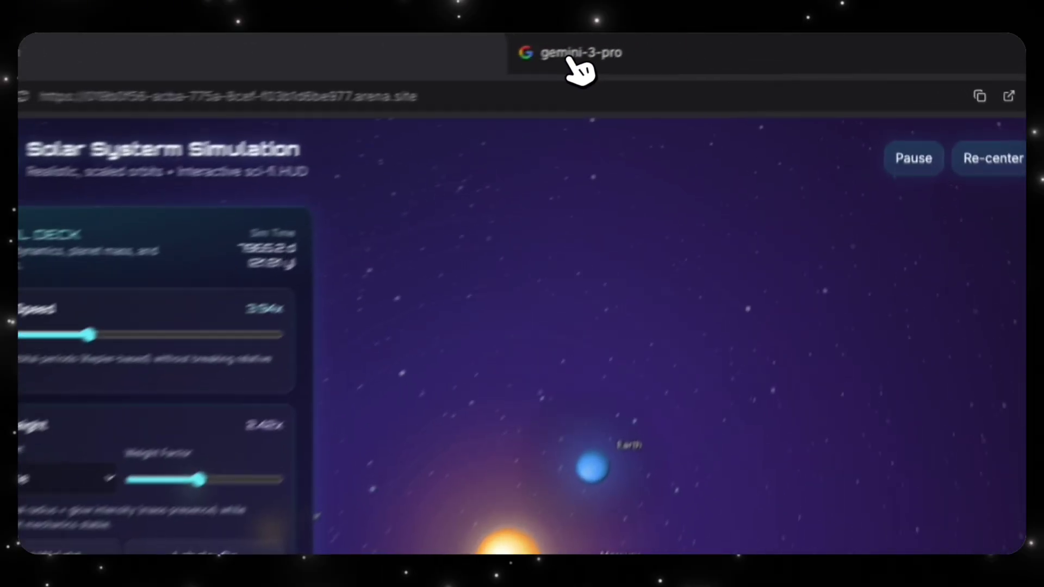
# Open gemini-3-pro's solar system and test its rotation speed and planet size sliders.
pyautogui.click(719, 46)
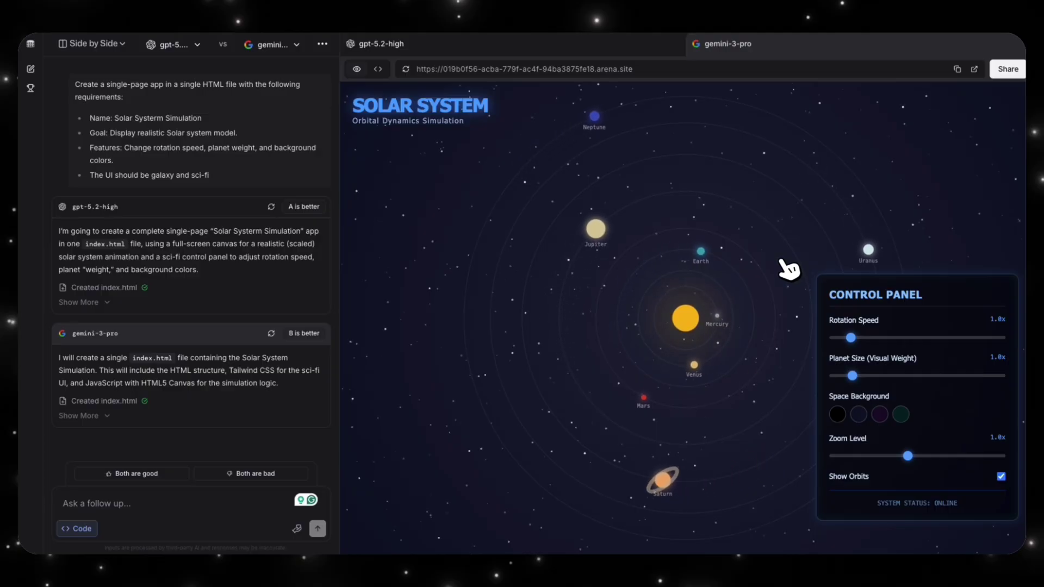
pyautogui.click(550, 45)
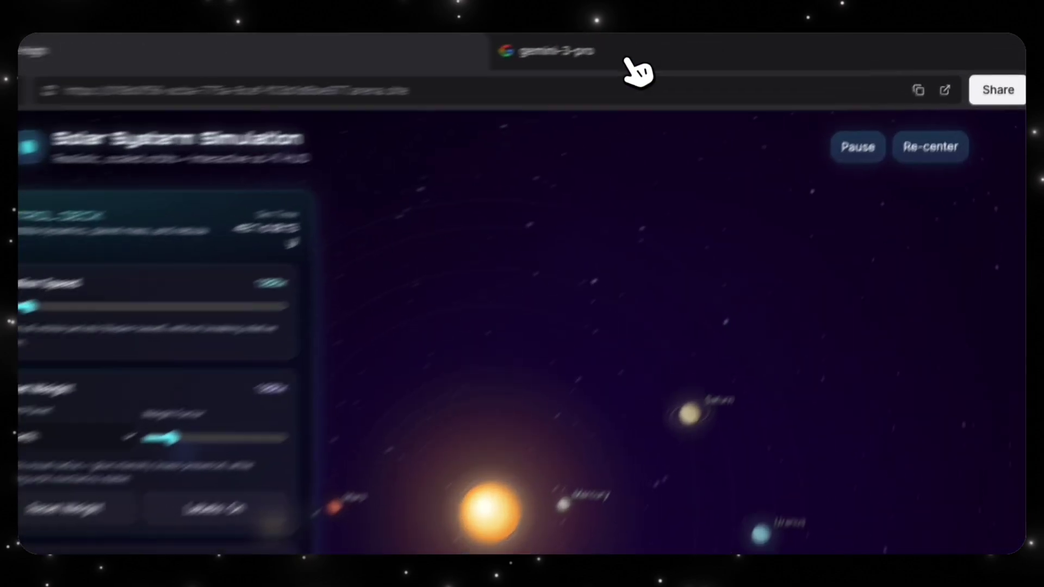
pyautogui.click(777, 46)
pyautogui.moveTo(692, 392)
pyautogui.mouseDown()
pyautogui.moveTo(978, 391)
pyautogui.moveTo(564, 370)
pyautogui.moveTo(684, 381)
pyautogui.mouseUp()
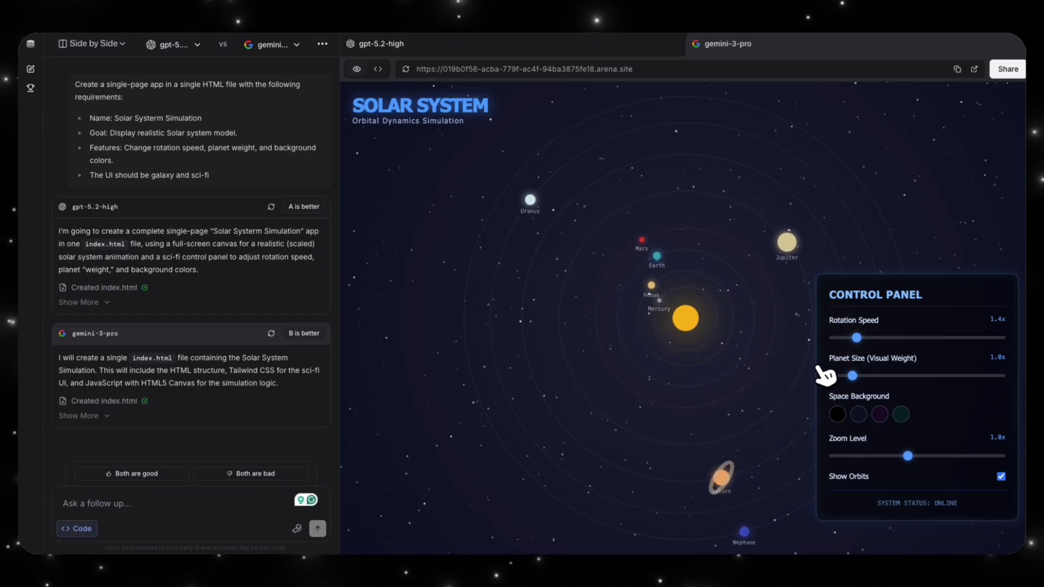
pyautogui.moveTo(857, 376)
pyautogui.mouseDown()
pyautogui.moveTo(976, 379)
pyautogui.moveTo(891, 381)
pyautogui.moveTo(806, 358)
pyautogui.moveTo(918, 360)
pyautogui.moveTo(836, 359)
pyautogui.moveTo(941, 385)
pyautogui.moveTo(866, 377)
pyautogui.moveTo(955, 375)
pyautogui.moveTo(844, 374)
pyautogui.mouseUp()
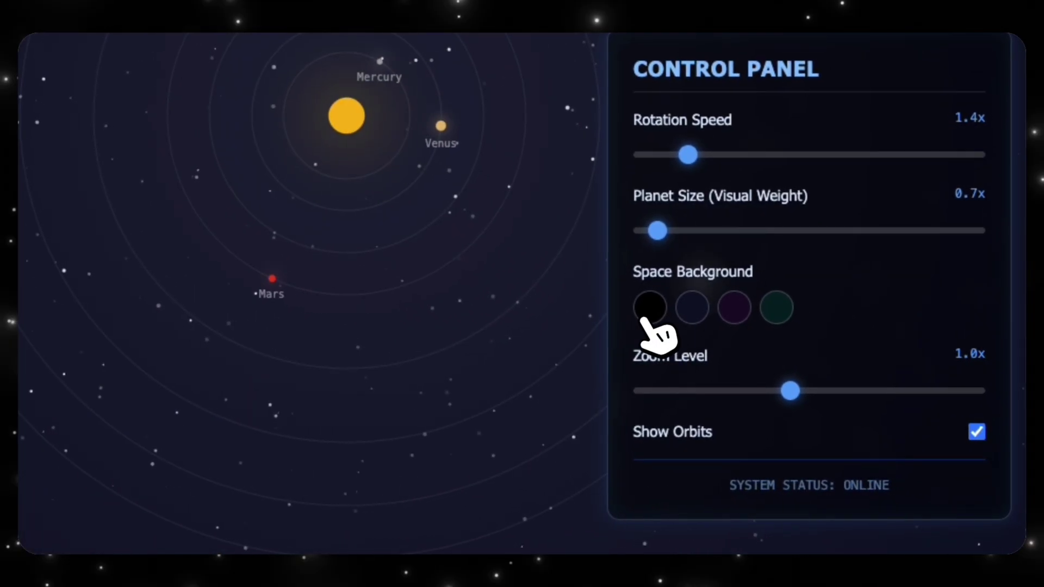
# Cycle Gemini's background through black, navy, purple and dark green, then test zooming in and out.
pyautogui.click(655, 310)
pyautogui.click(695, 309)
pyautogui.click(737, 311)
pyautogui.click(777, 308)
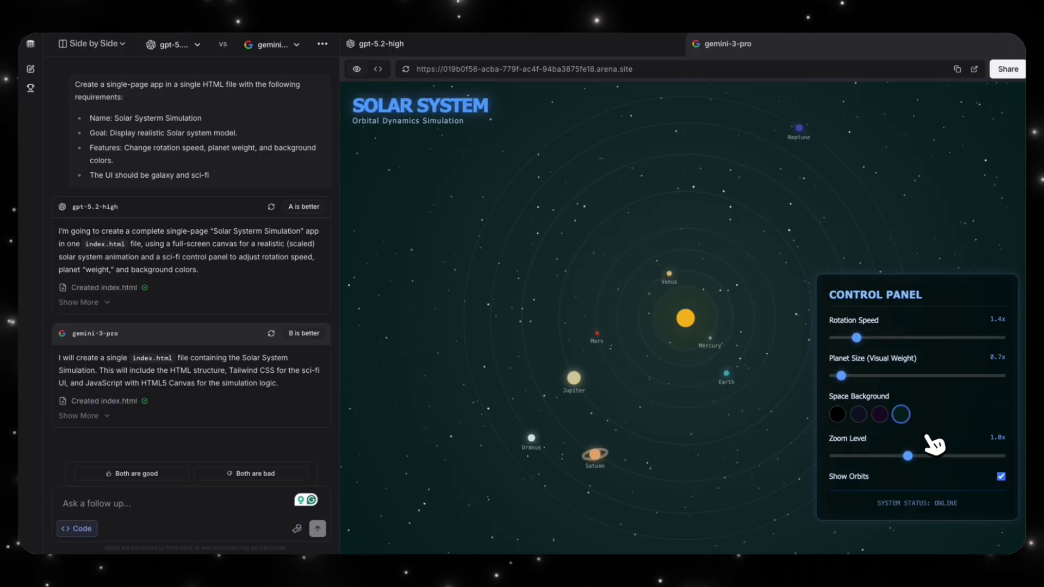
pyautogui.moveTo(908, 455)
pyautogui.mouseDown()
pyautogui.moveTo(954, 455)
pyautogui.moveTo(844, 442)
pyautogui.moveTo(901, 447)
pyautogui.mouseUp()
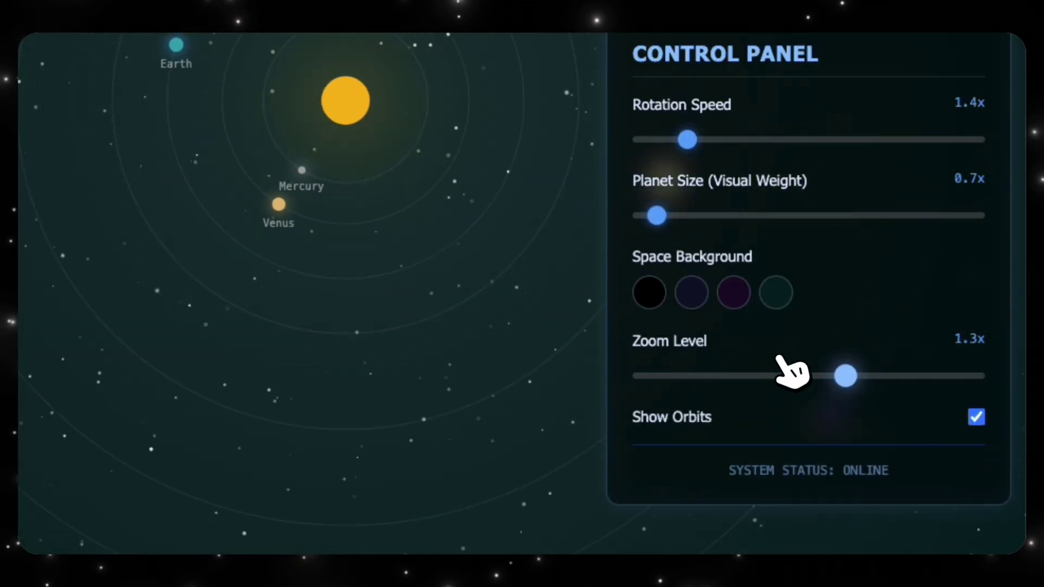
pyautogui.moveTo(846, 376); pyautogui.dragTo(772, 374)
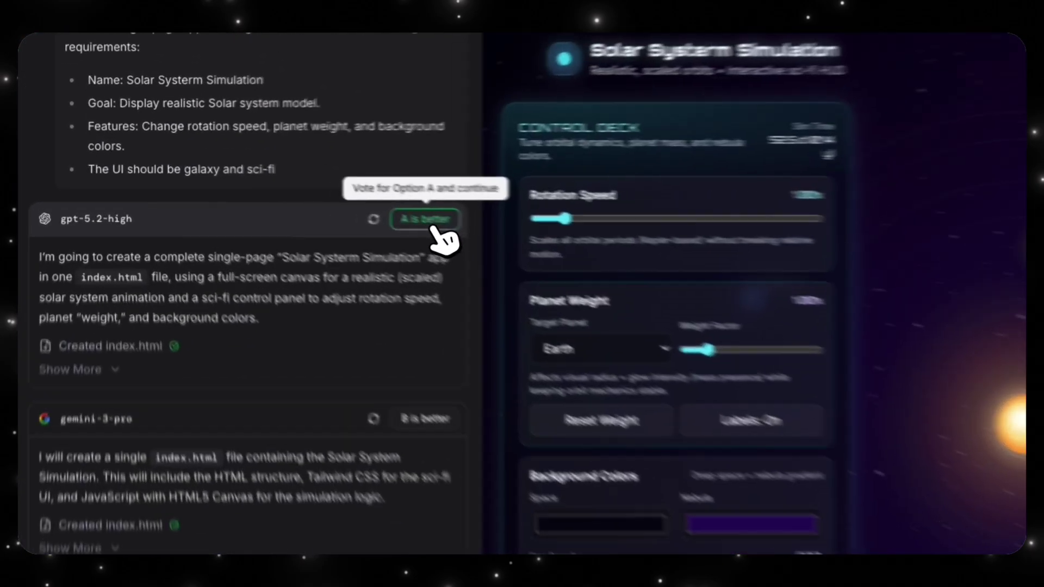
# Vote 'A is better' for gpt-5.2-high's Solar System response.
pyautogui.click(311, 210)
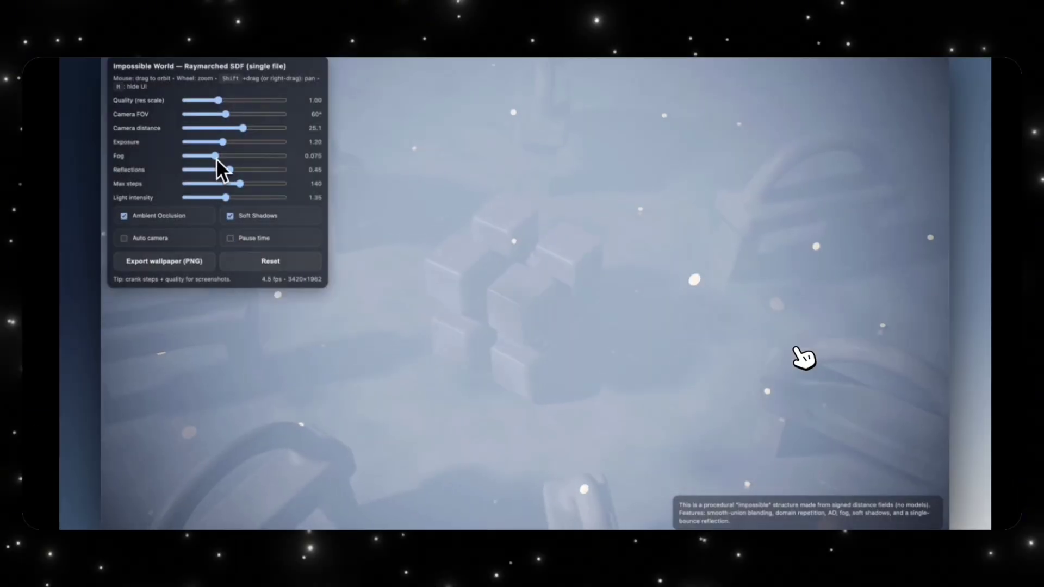
# Clear the fog, raise reflections to 0.69 and light to 1.87, then restore defaults with auto camera.
pyautogui.moveTo(216, 156); pyautogui.dragTo(193, 159)
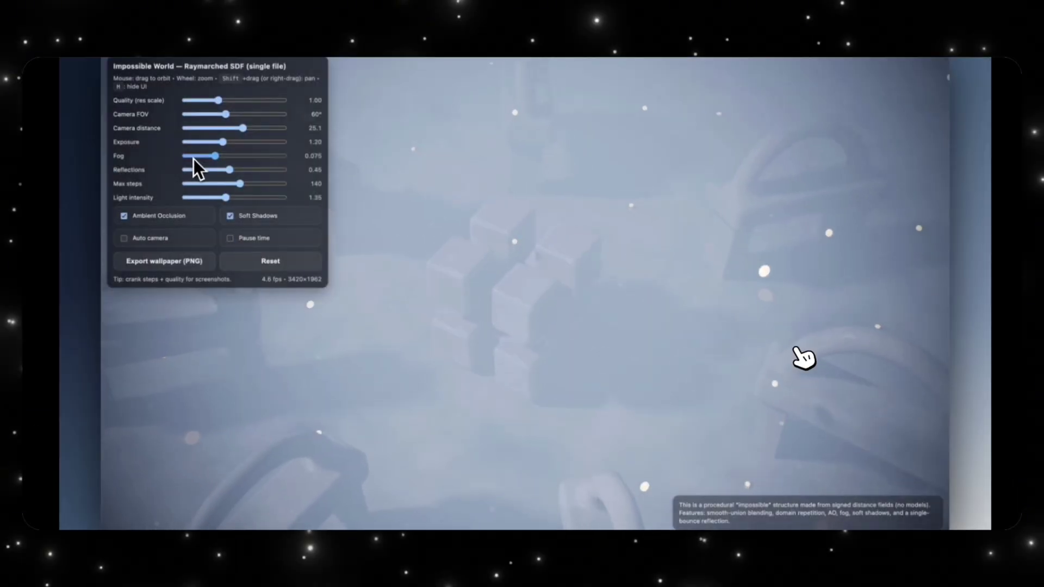
pyautogui.click(253, 170)
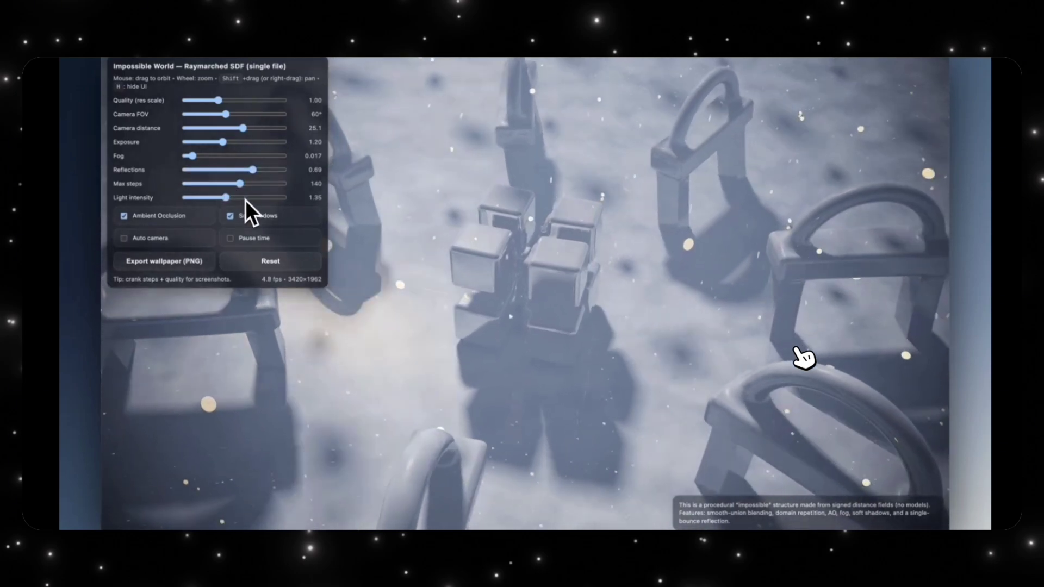
pyautogui.click(244, 198)
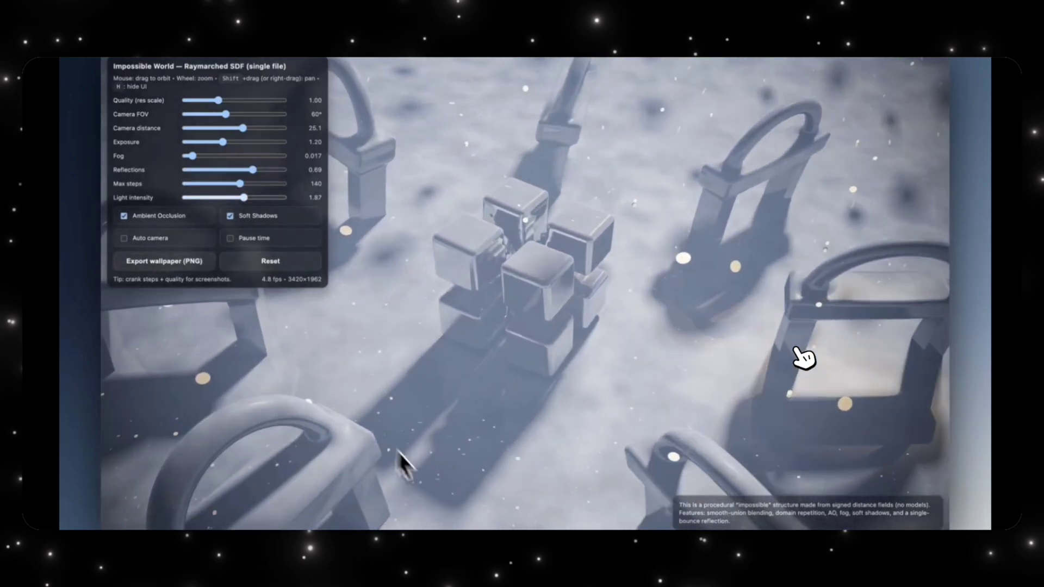
pyautogui.click(270, 261)
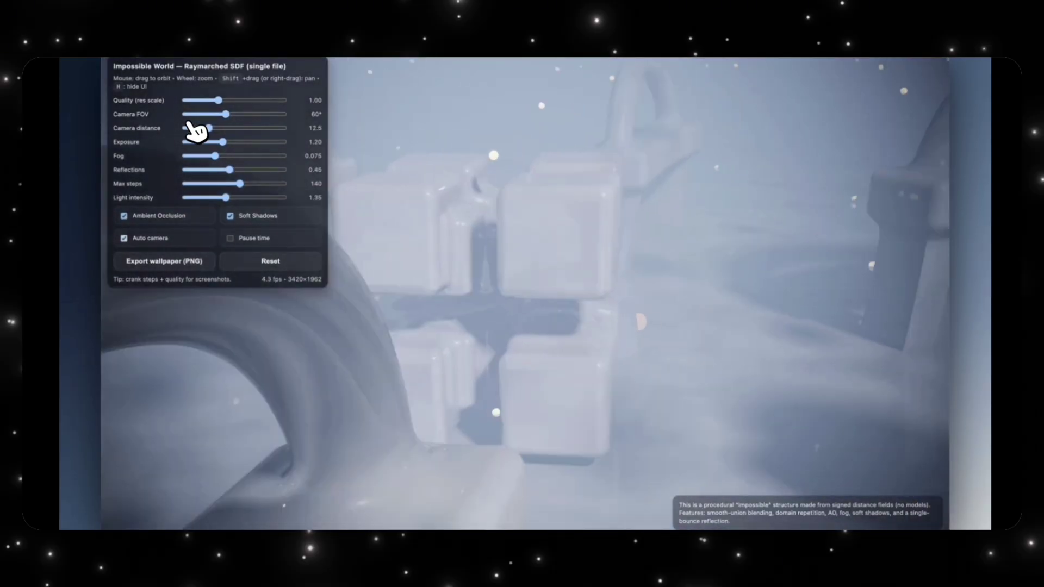
# Orbit around the cube cluster and freeze the scene's animated time with P.
pyautogui.moveTo(501, 338); pyautogui.dragTo(468, 323)
pyautogui.press('p')
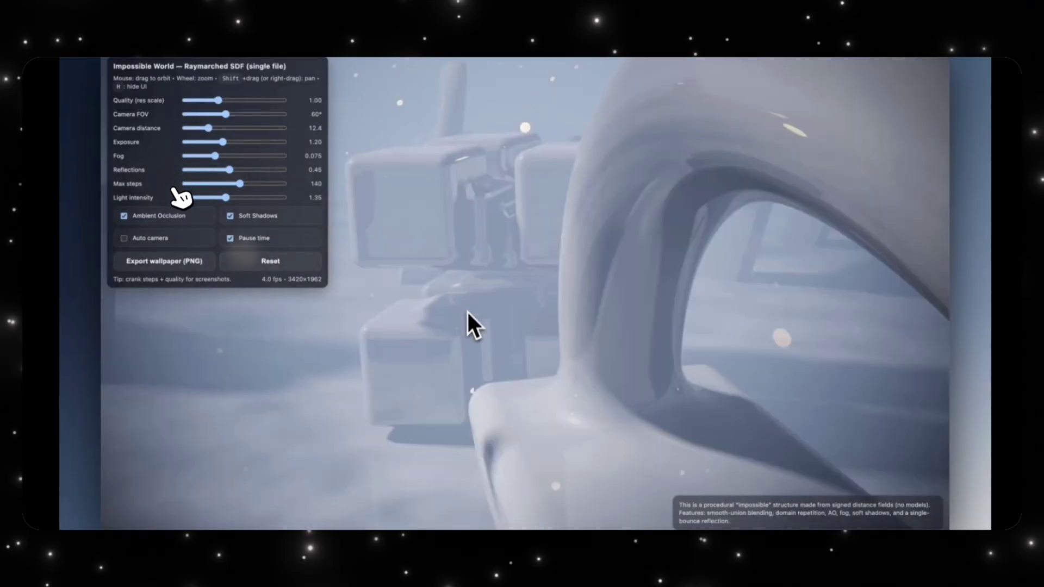
pyautogui.scroll(-5, 464, 325)
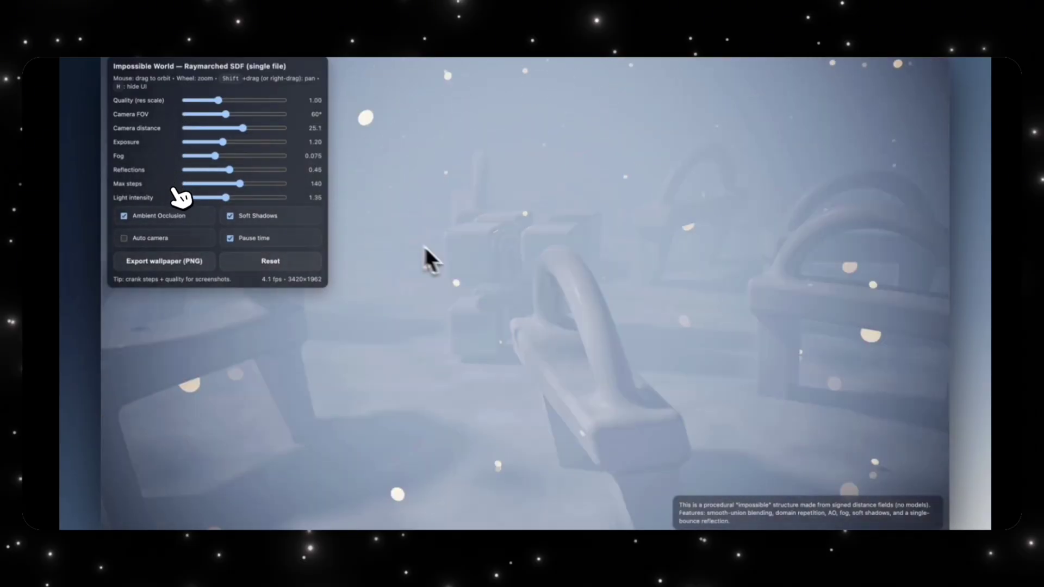
pyautogui.moveTo(531, 282); pyautogui.dragTo(504, 287)
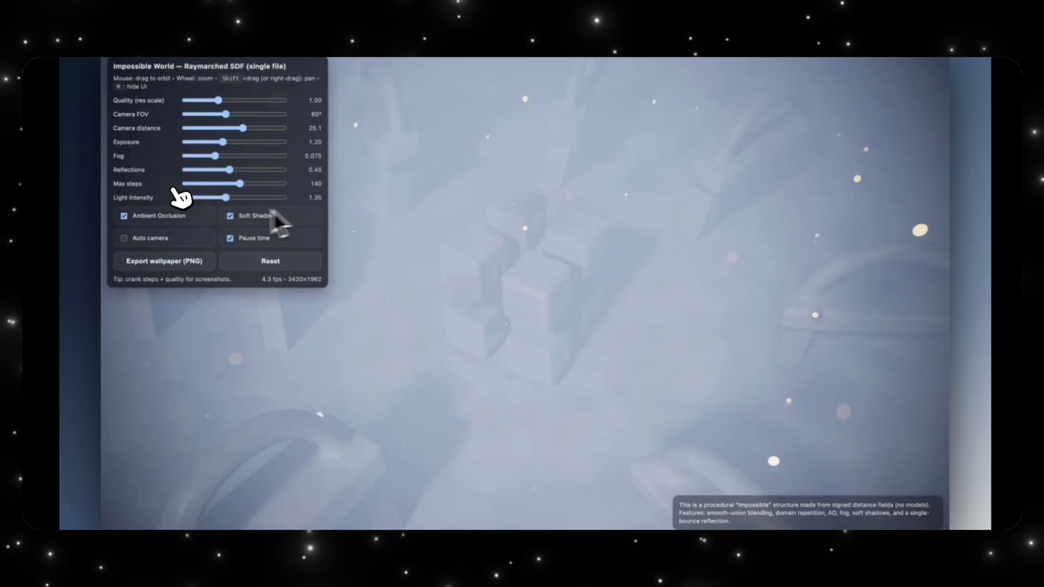